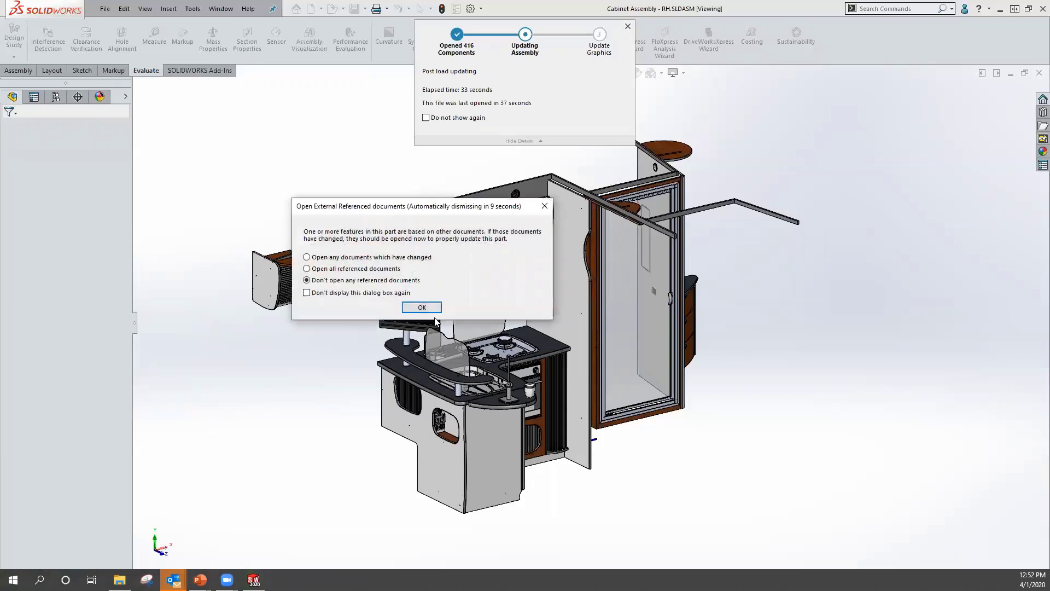
# Finish opening the cabinet assembly without opening any referenced documents.
pyautogui.click(425, 307)
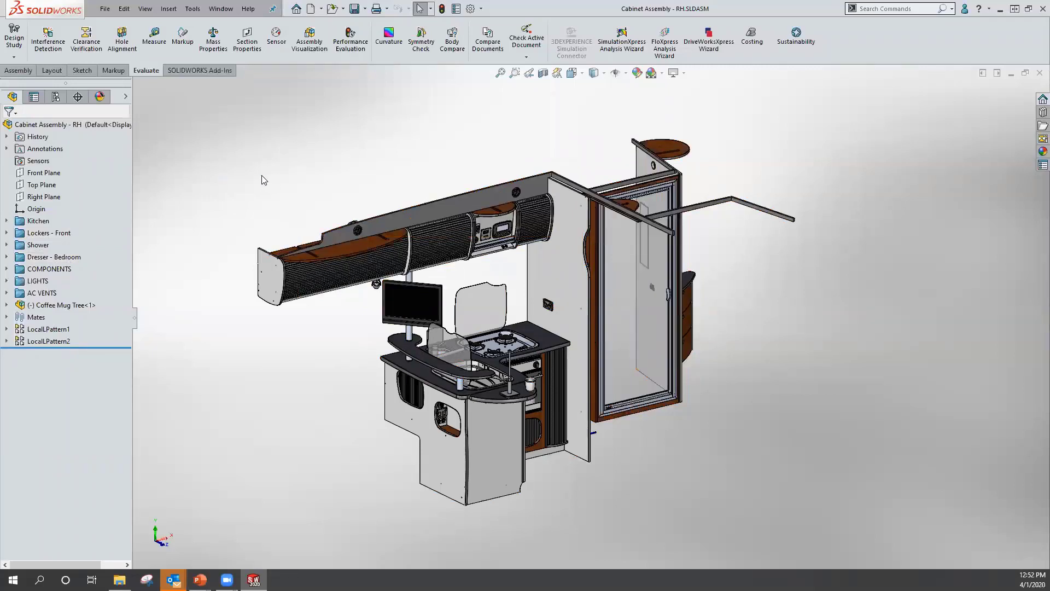
pyautogui.keyDown('ctrl'); pyautogui.moveTo(263, 180); pyautogui.dragTo(513, 180, button='middle'); pyautogui.keyUp('ctrl')
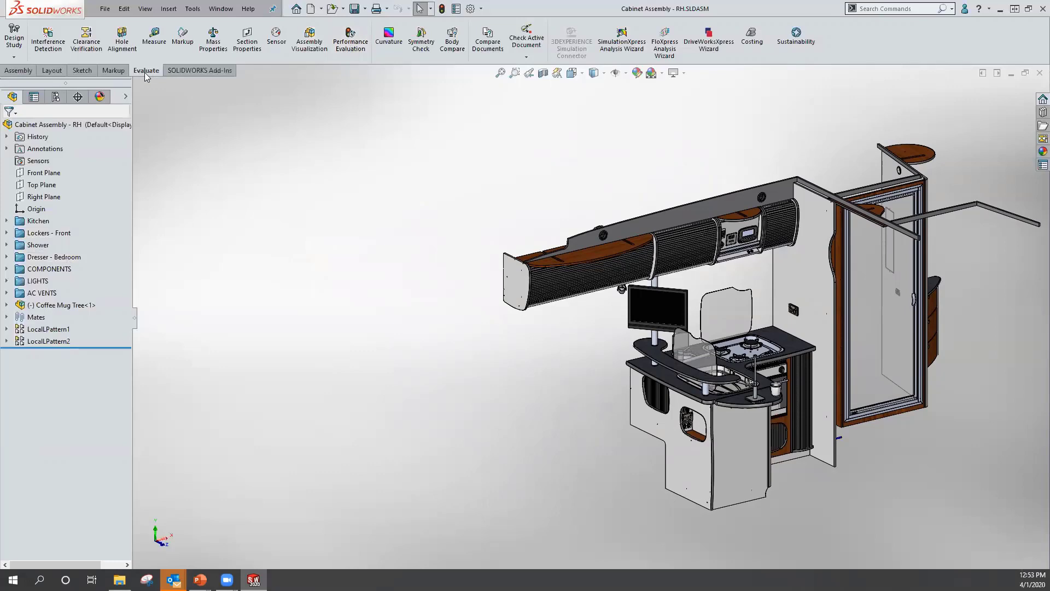
# Run Performance Evaluation on the assembly and review the file open times and the list of previous version references.
pyautogui.click(351, 44)
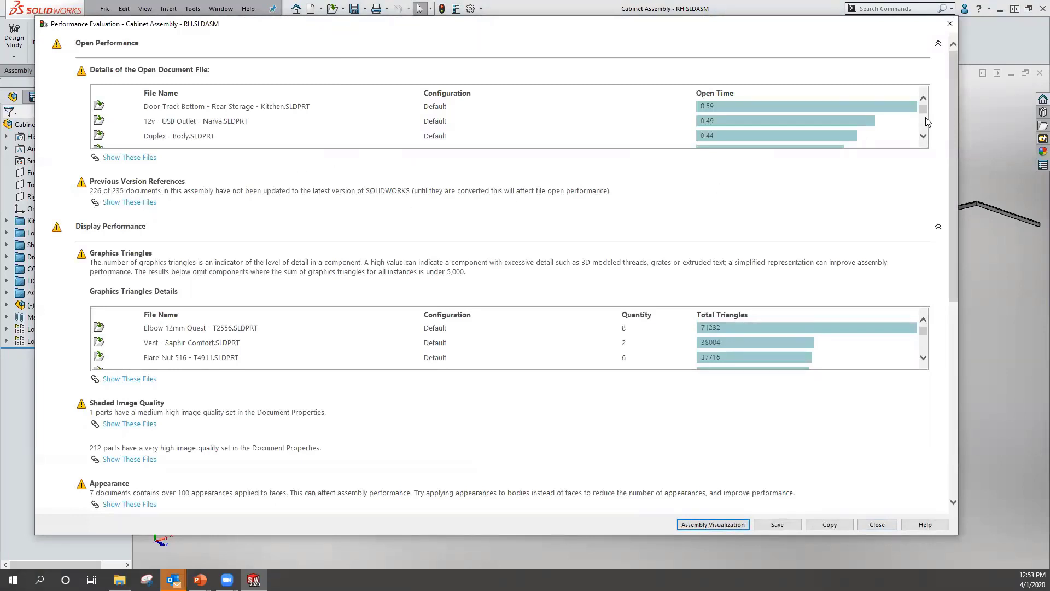
pyautogui.moveTo(923, 110)
pyautogui.mouseDown()
pyautogui.moveTo(924, 129)
pyautogui.moveTo(920, 103)
pyautogui.mouseUp()
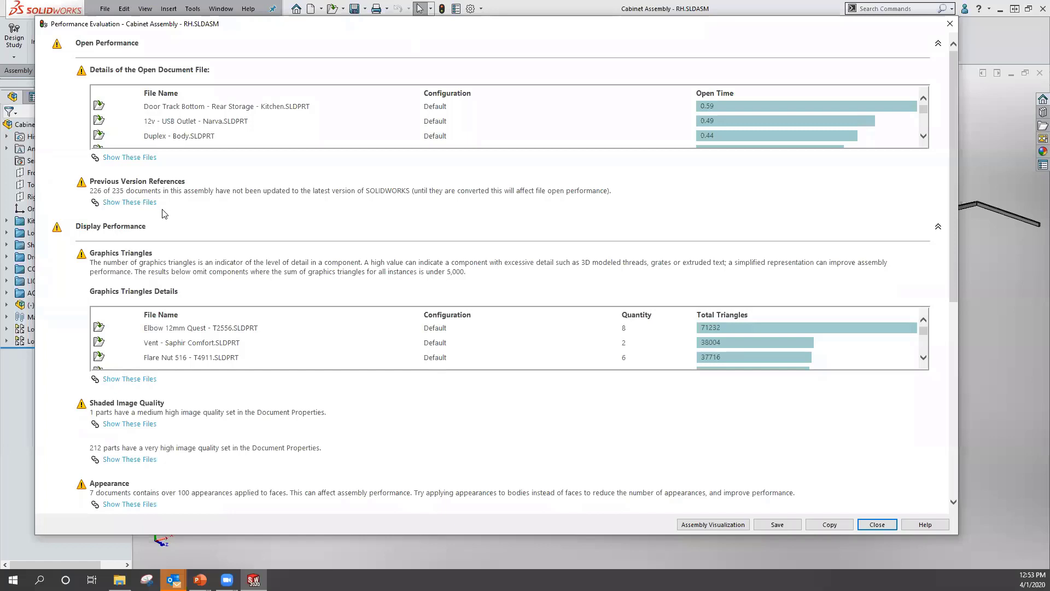
pyautogui.click(131, 202)
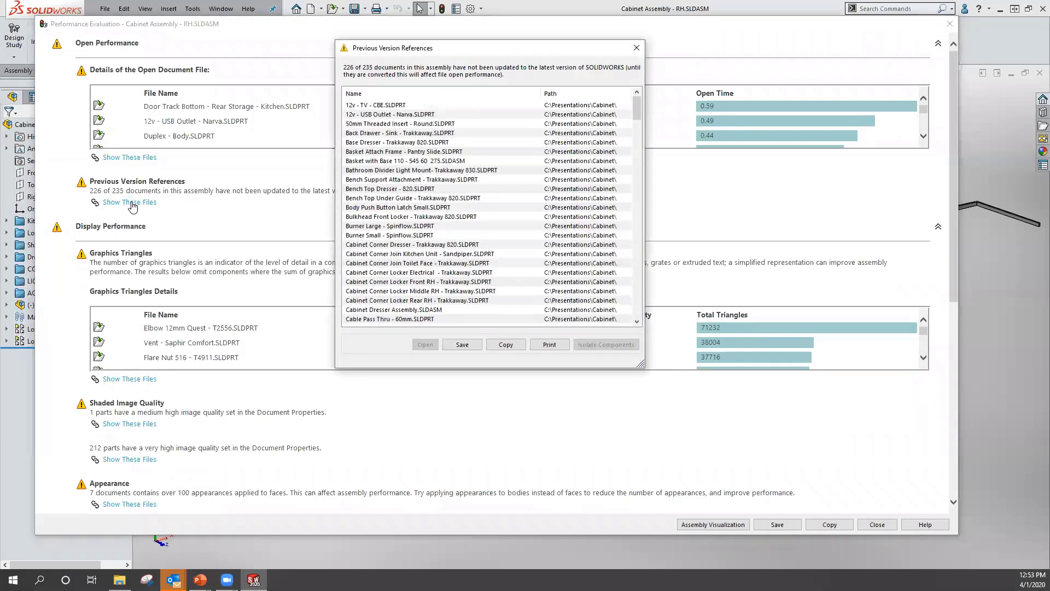
pyautogui.click(637, 48)
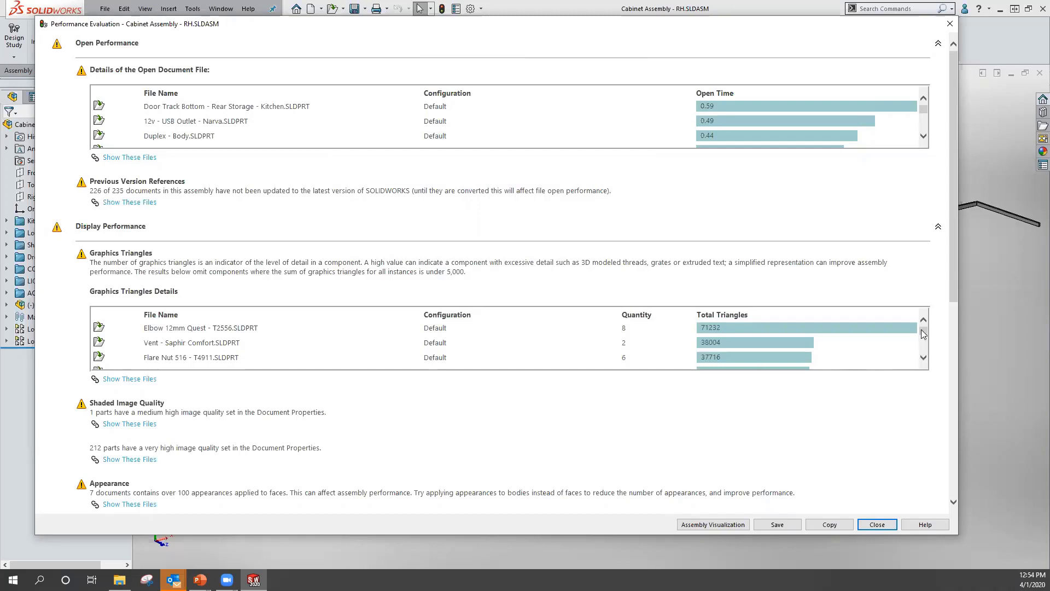
# Review the graphics triangles details and the list of parts with very high shaded image quality.
pyautogui.moveTo(923, 333)
pyautogui.mouseDown()
pyautogui.moveTo(924, 350)
pyautogui.moveTo(923, 327)
pyautogui.mouseUp()
pyautogui.scroll(-1, 295, 339)
pyautogui.scroll(-2, 454, 431)
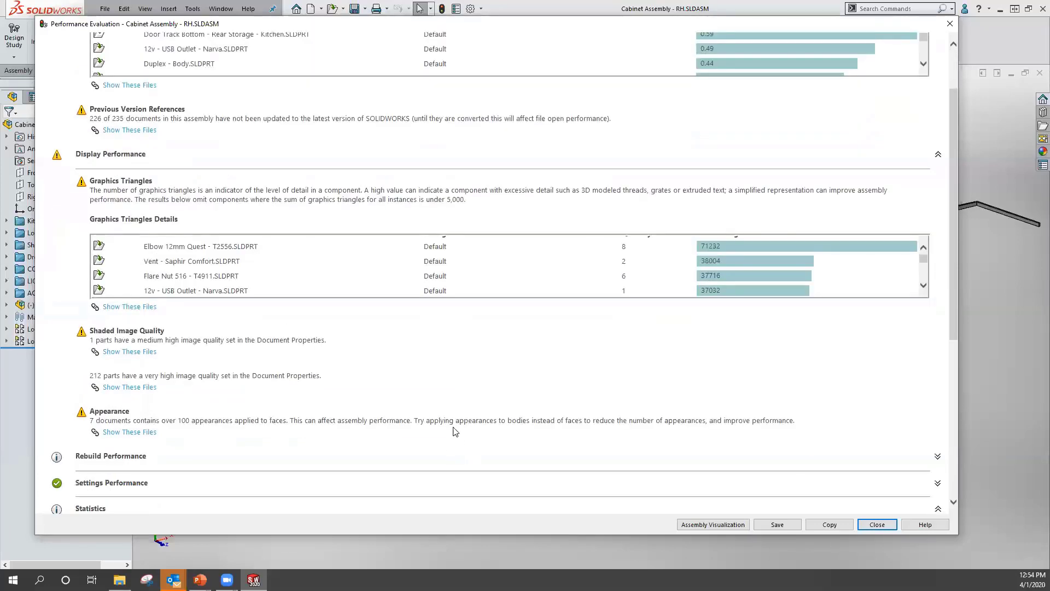
pyautogui.scroll(-4, 454, 431)
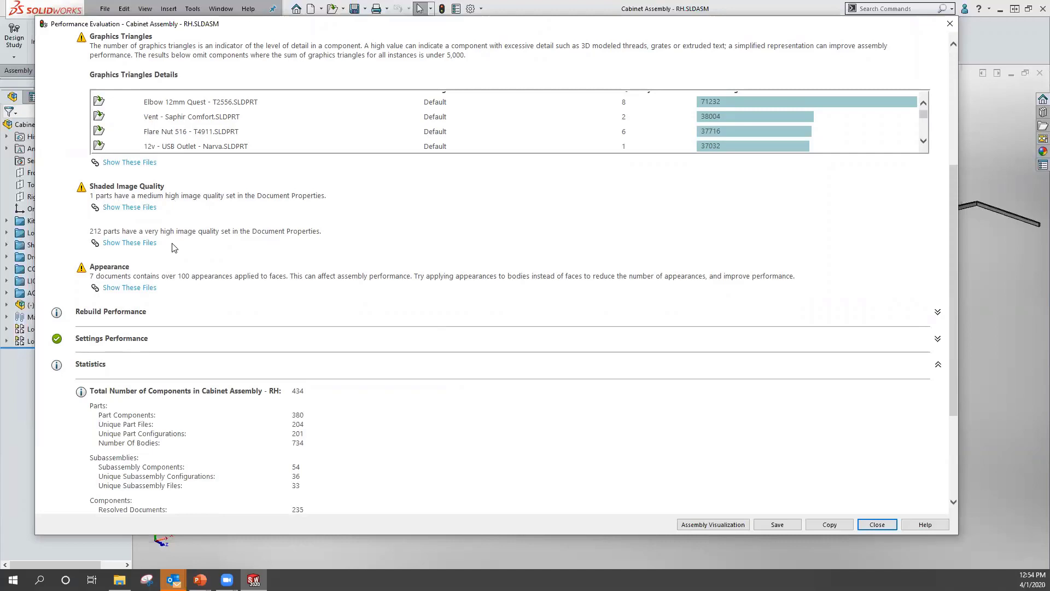
pyautogui.click(131, 245)
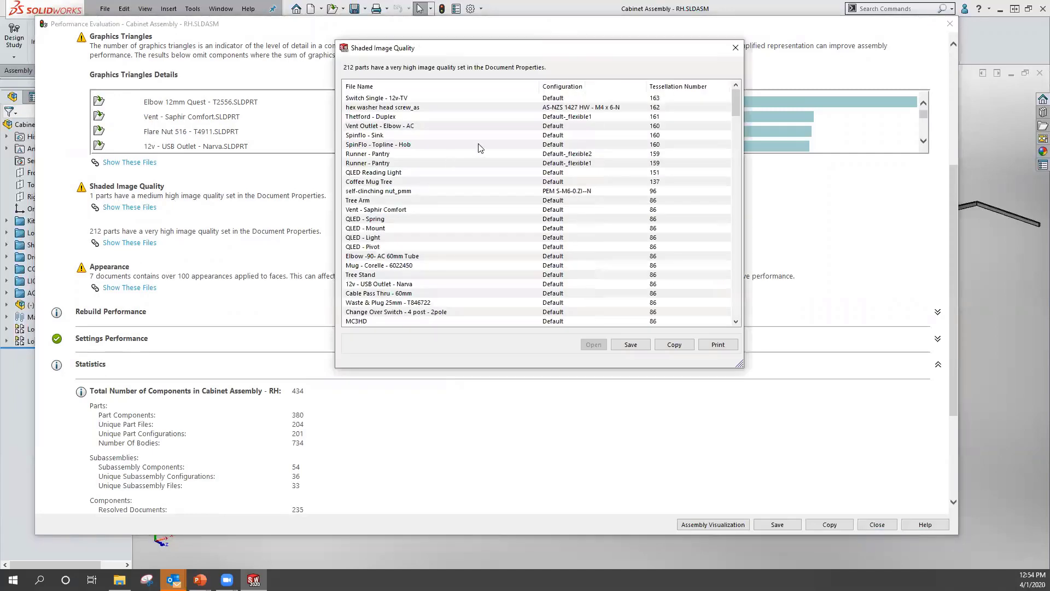
pyautogui.click(735, 47)
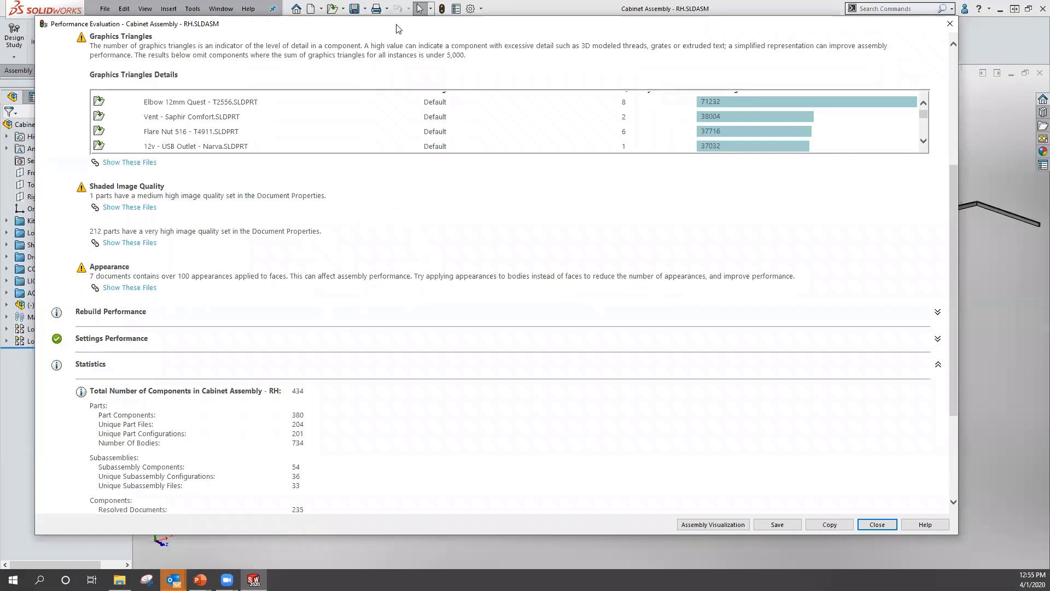
# Review the component, subassembly and mate statistics in the performance report, and close the report.
pyautogui.moveTo(401, 22); pyautogui.dragTo(409, 10)
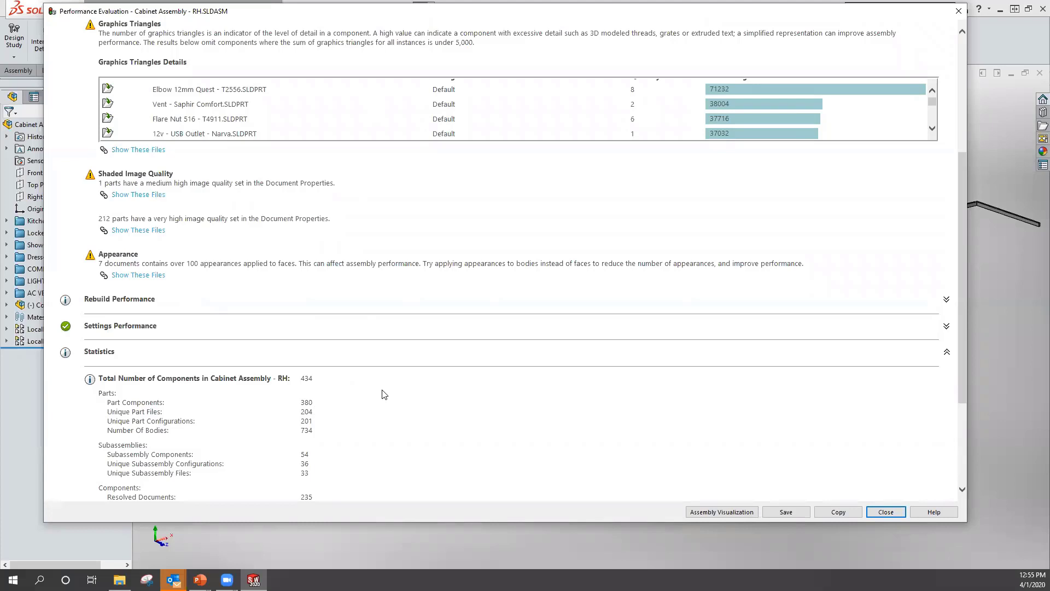
pyautogui.scroll(-3, 384, 394)
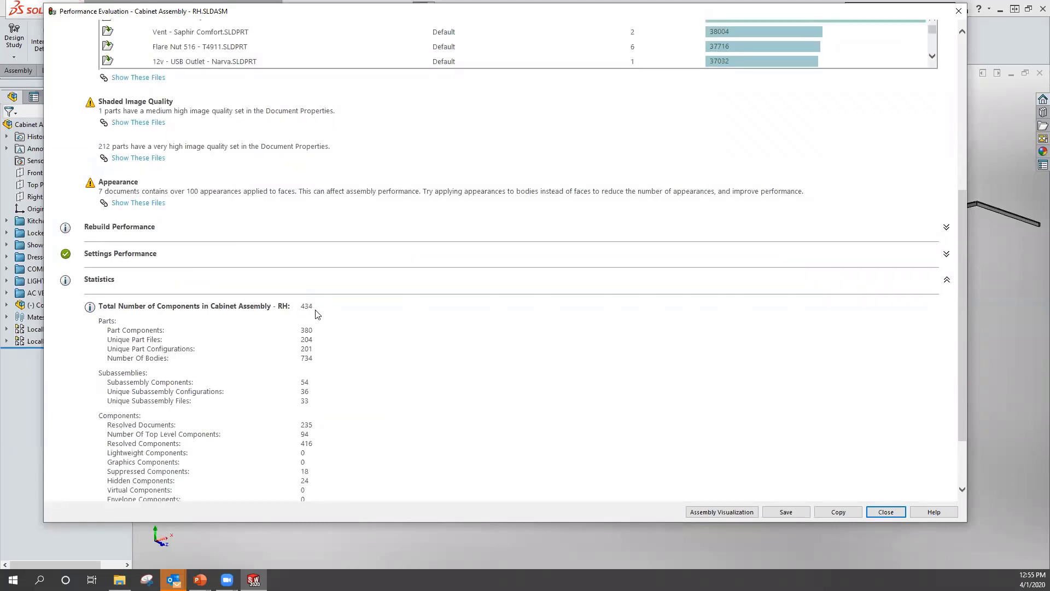
pyautogui.scroll(-3, 316, 315)
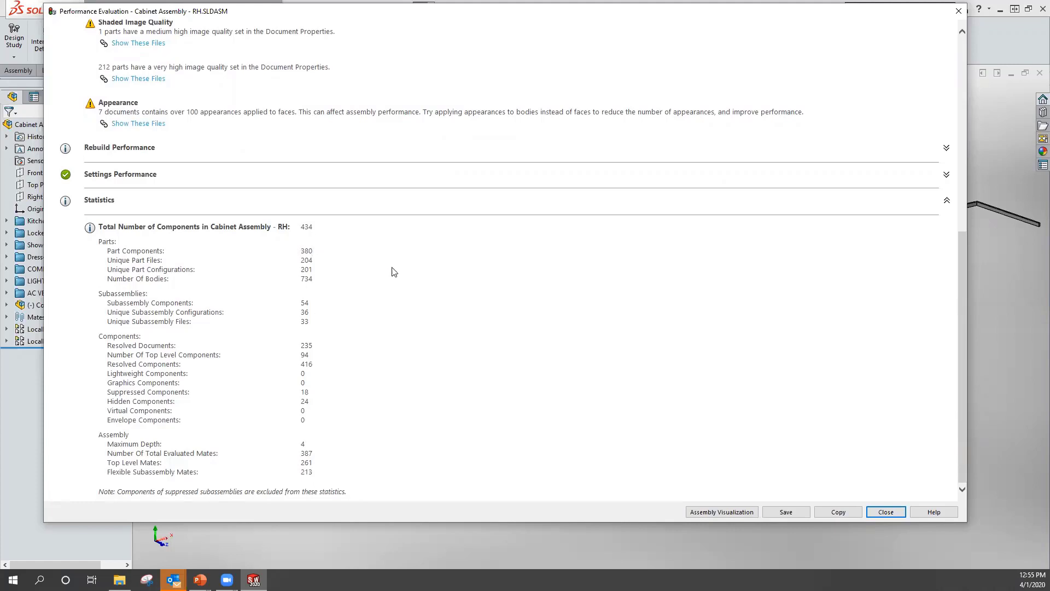
pyautogui.scroll(12, 445, 293)
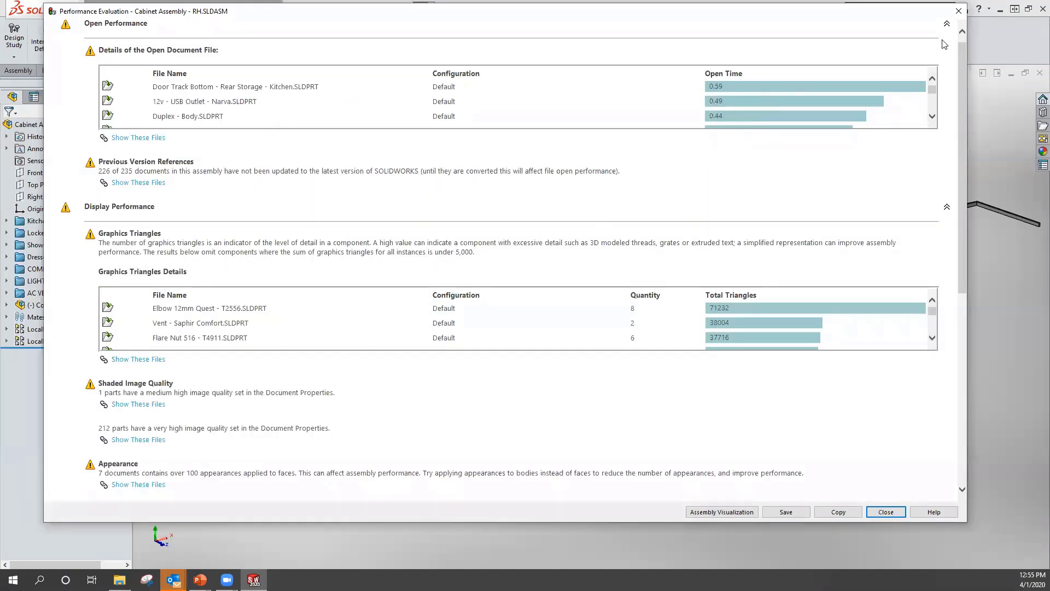
pyautogui.click(959, 11)
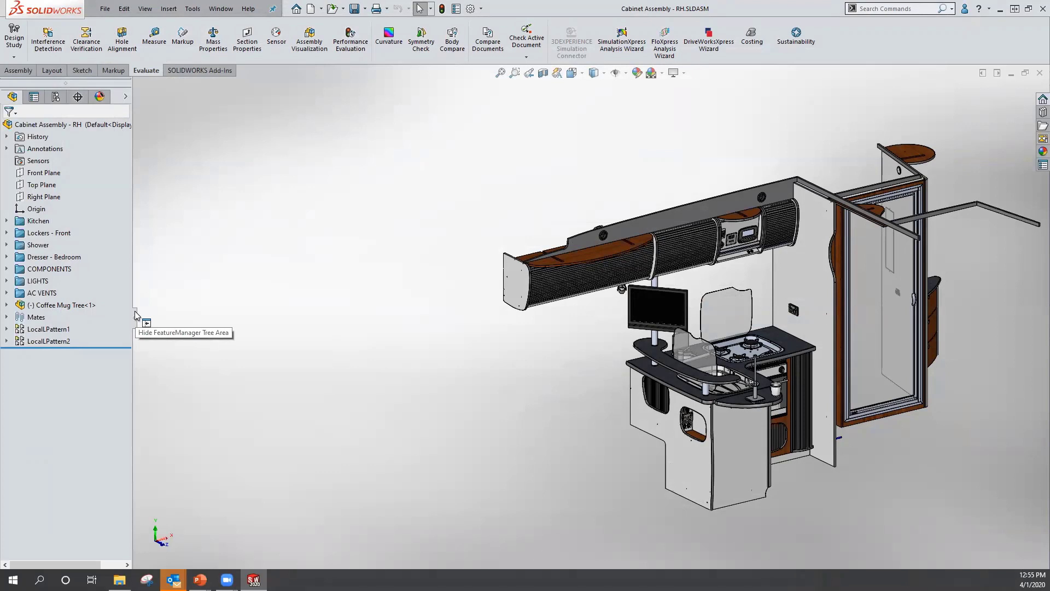
# Start Assembly Visualization with a widened component list and sort the components by quantity, highest first.
pyautogui.moveTo(136, 314); pyautogui.dragTo(486, 339)
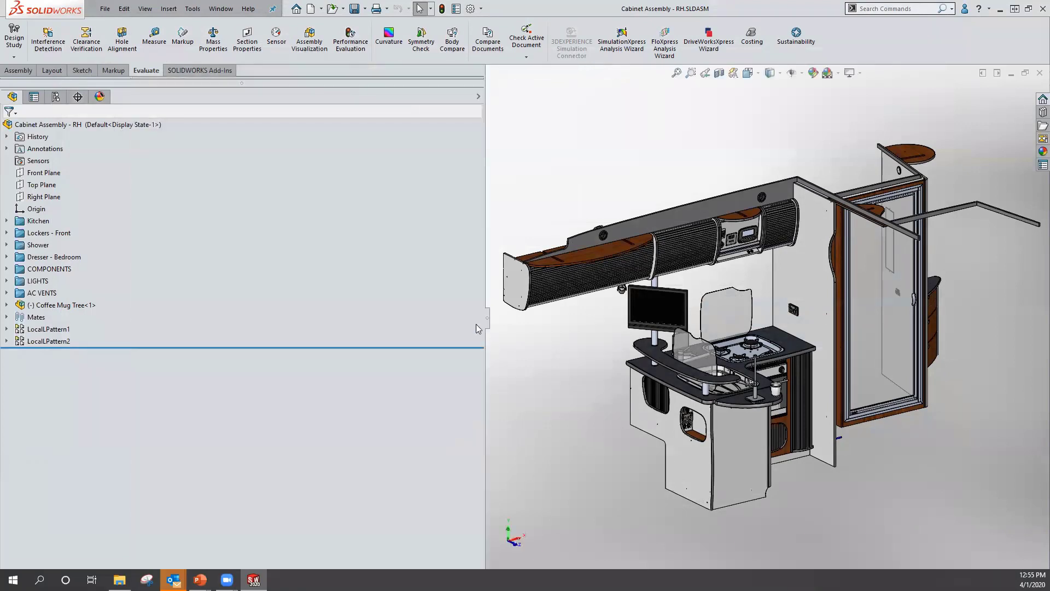
pyautogui.click(305, 43)
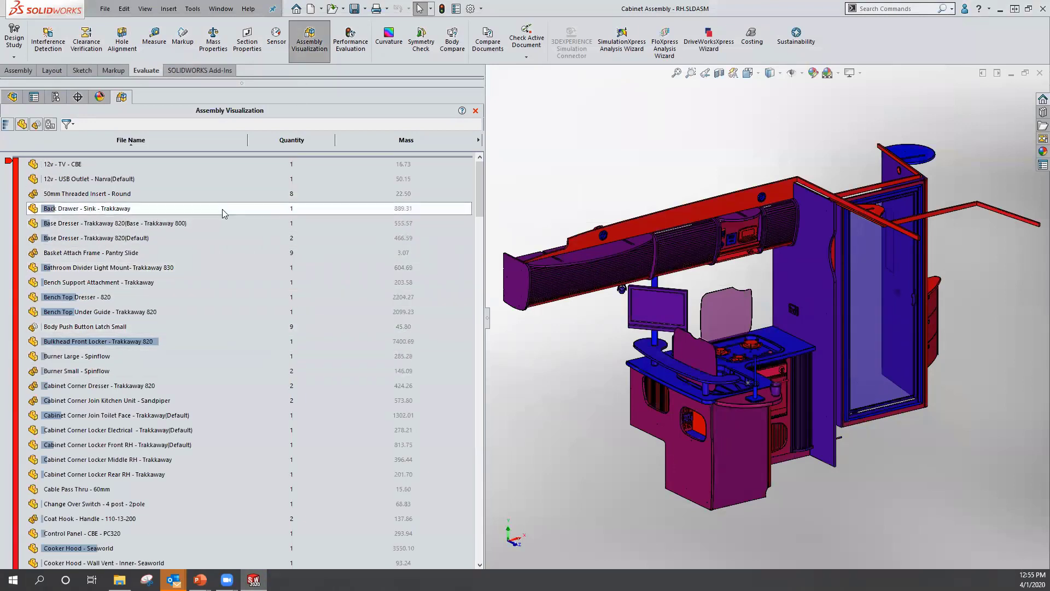
pyautogui.click(167, 141)
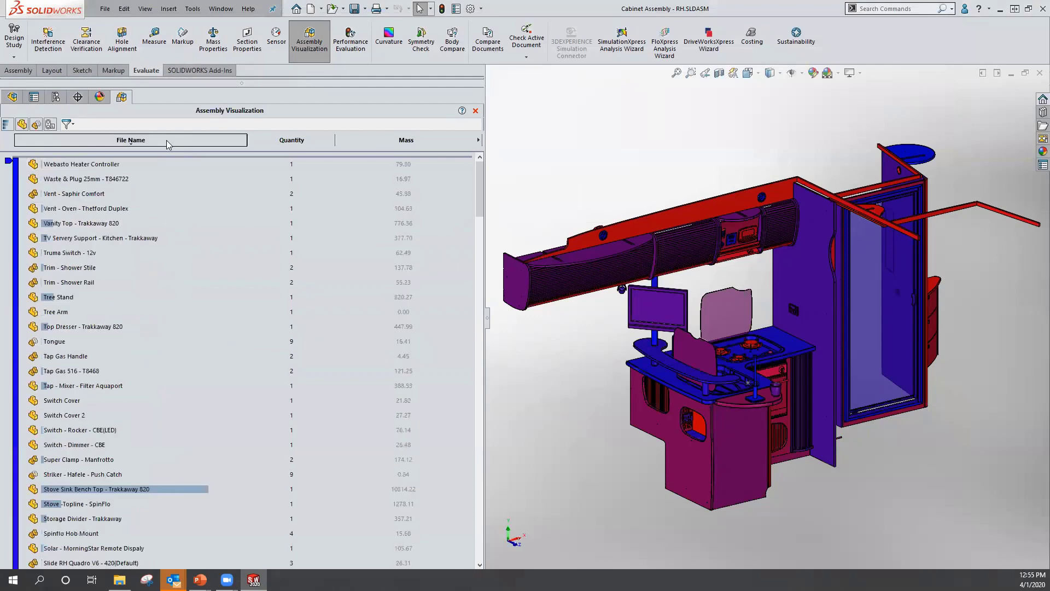
pyautogui.click(166, 141)
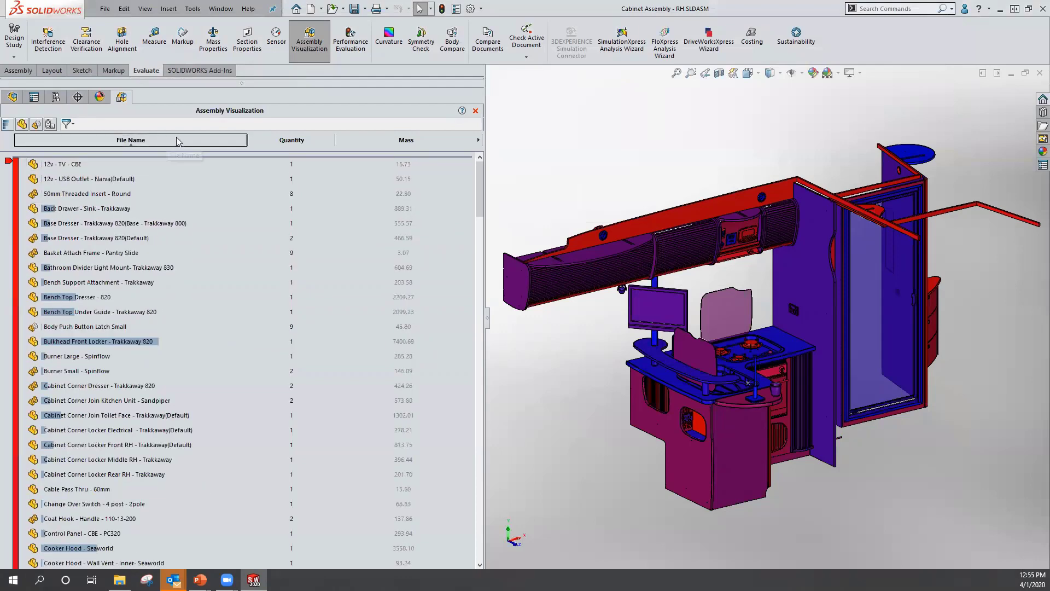
pyautogui.click(312, 139)
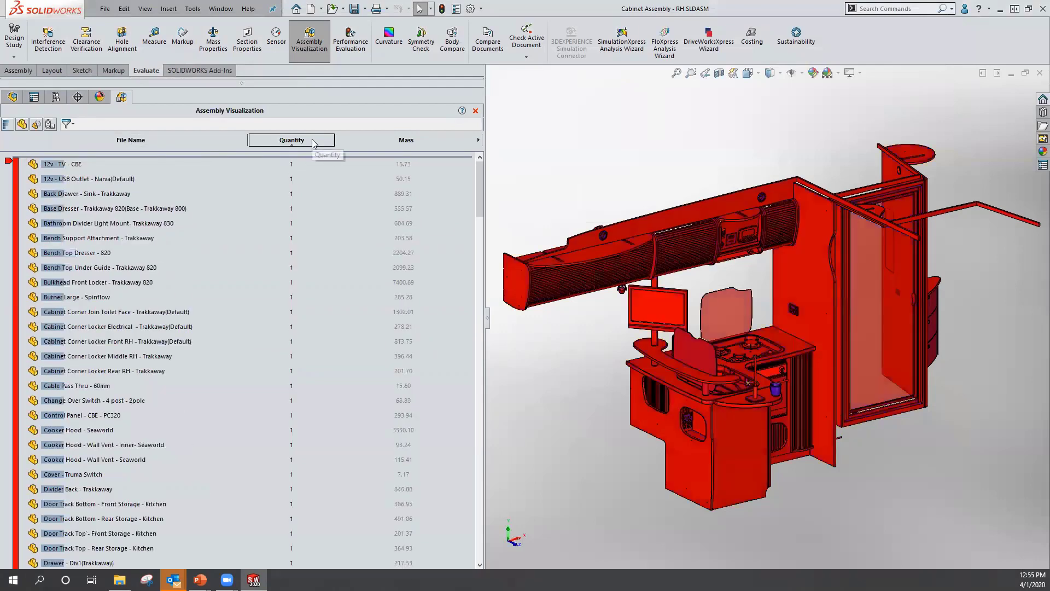
pyautogui.click(312, 139)
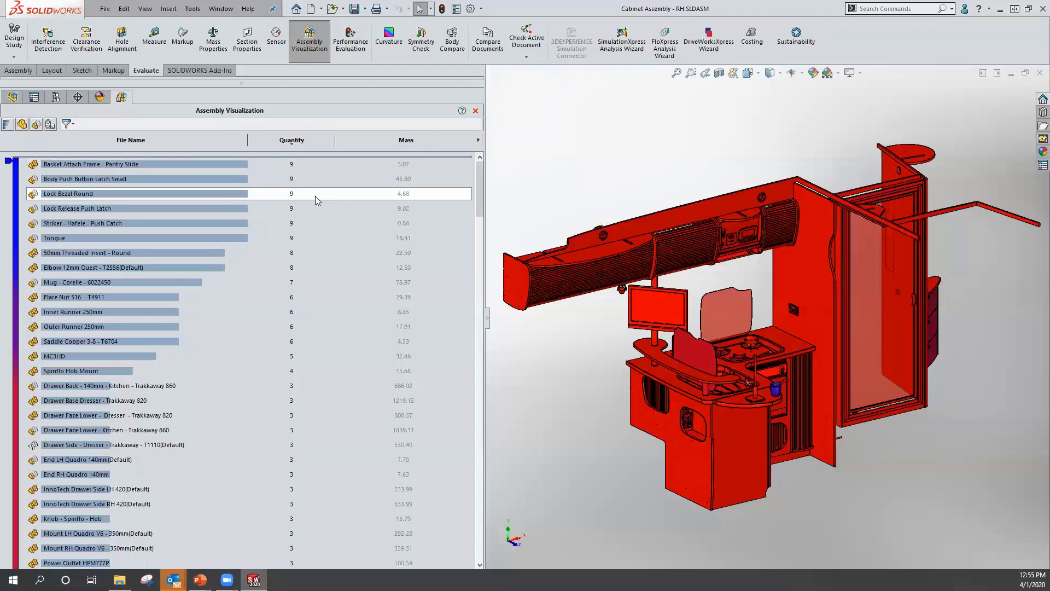
# Switch Assembly Visualization to performance analysis, sort by SW-Open Time with the slowest first, and highlight Door Track Bottom - Rear Storage - Kitchen in the model.
pyautogui.click(50, 126)
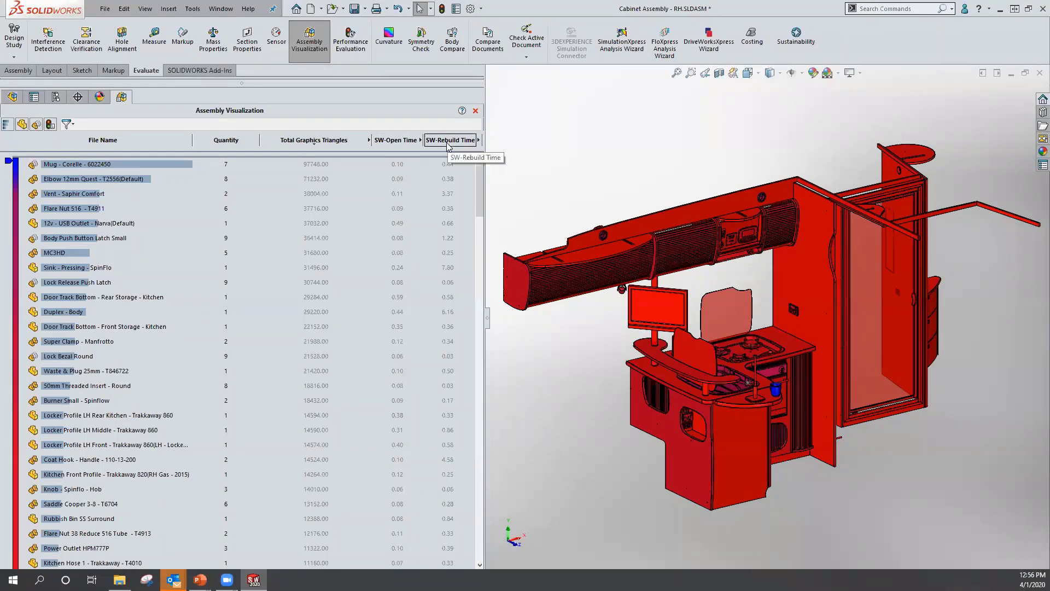
pyautogui.click(400, 143)
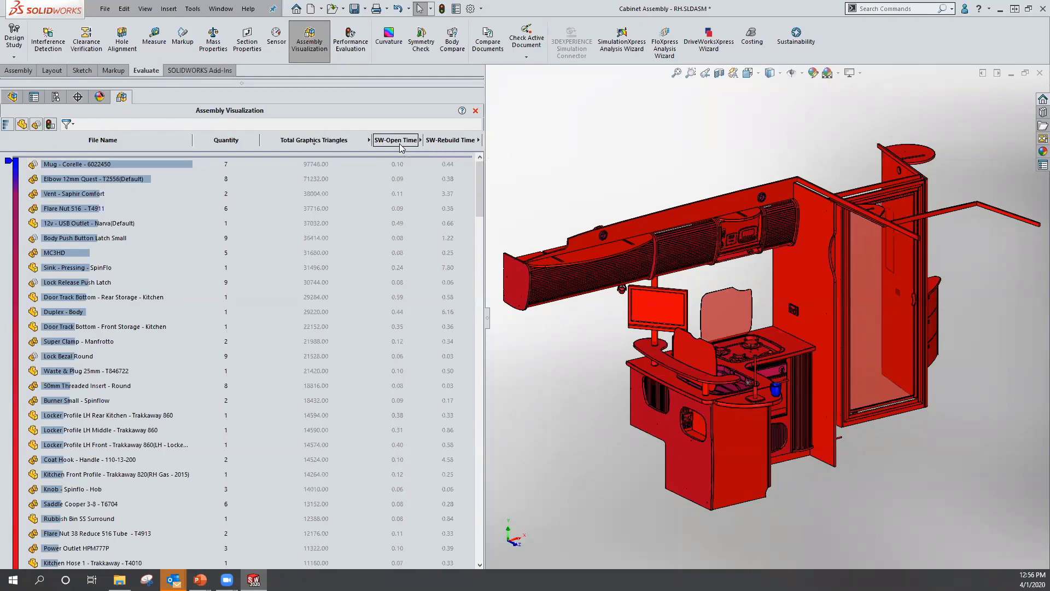
pyautogui.click(400, 144)
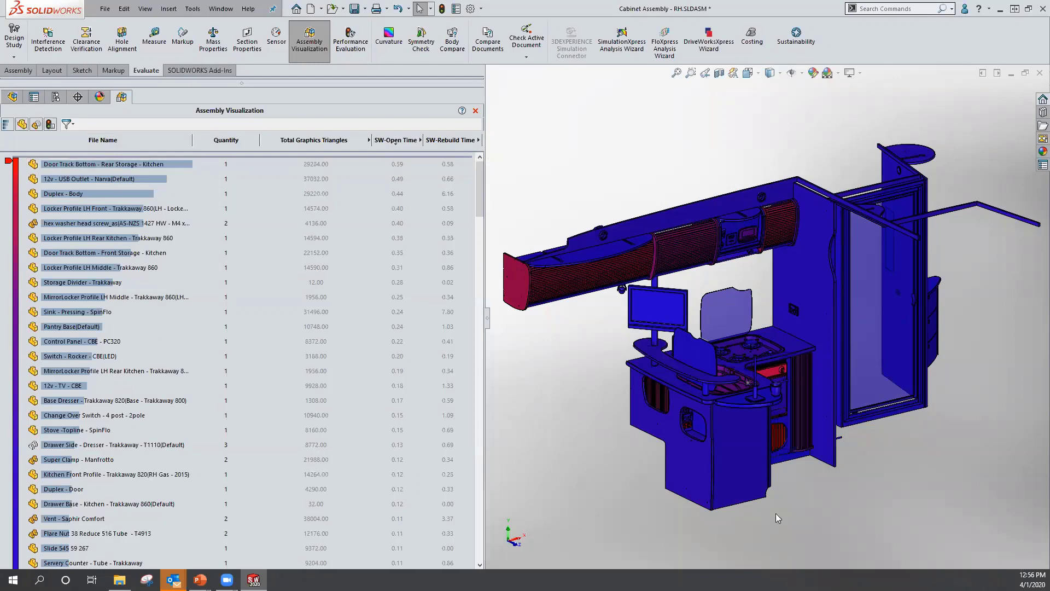
pyautogui.click(122, 166)
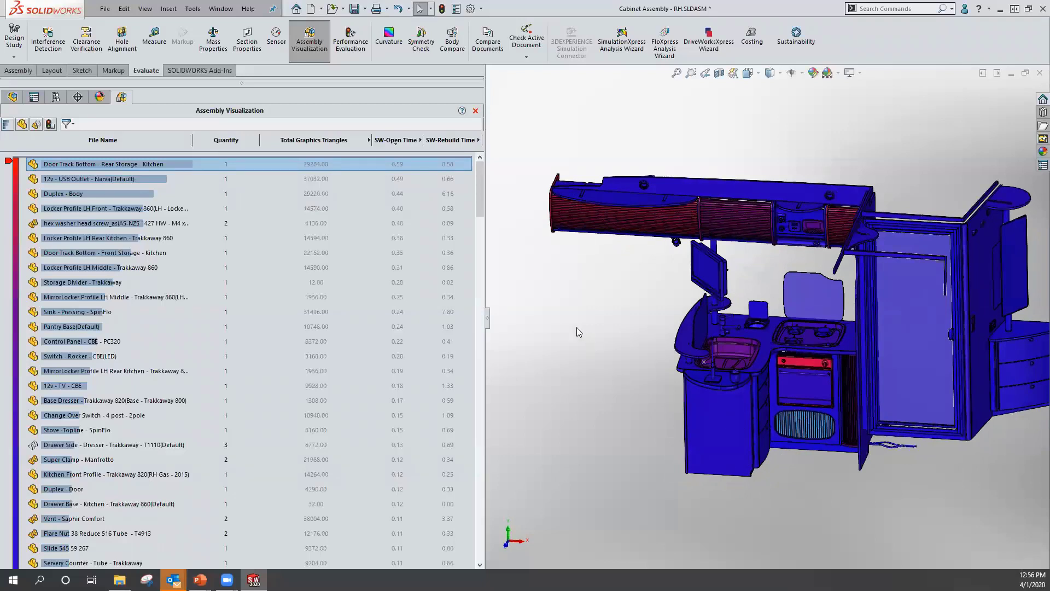
pyautogui.click(577, 327)
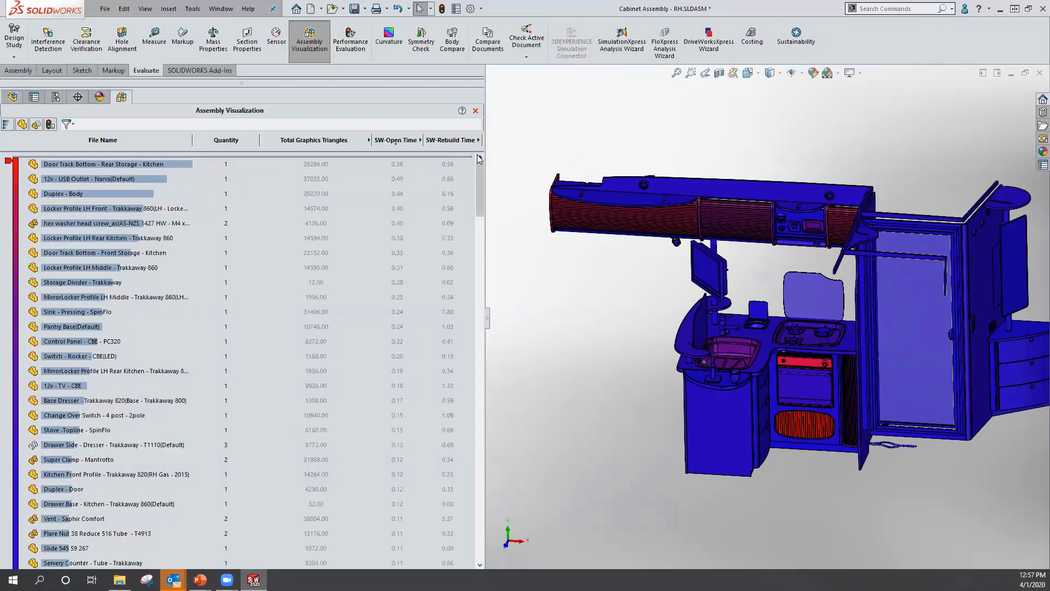
# Sort the components by SW-Rebuild Time, highest first, and highlight Sink - Pressing - SpinFlo to examine it in the model.
pyautogui.click(451, 141)
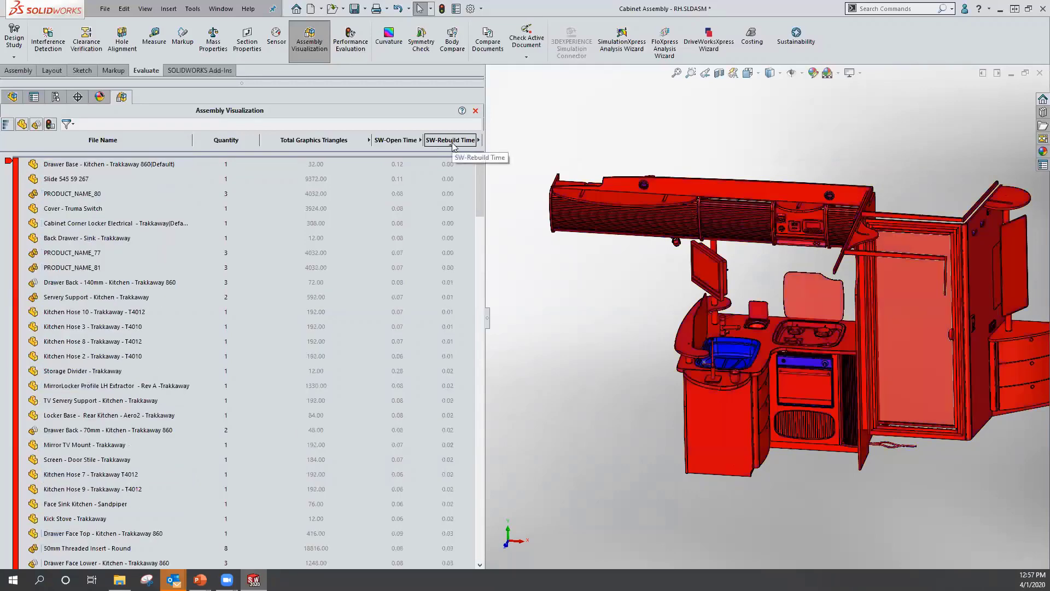
pyautogui.click(452, 141)
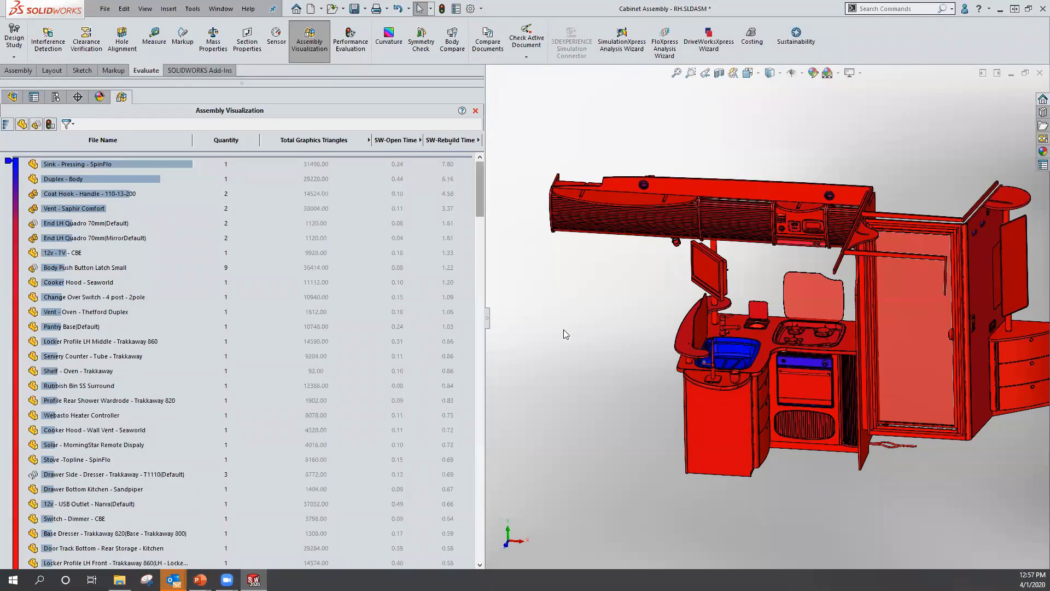
pyautogui.click(94, 164)
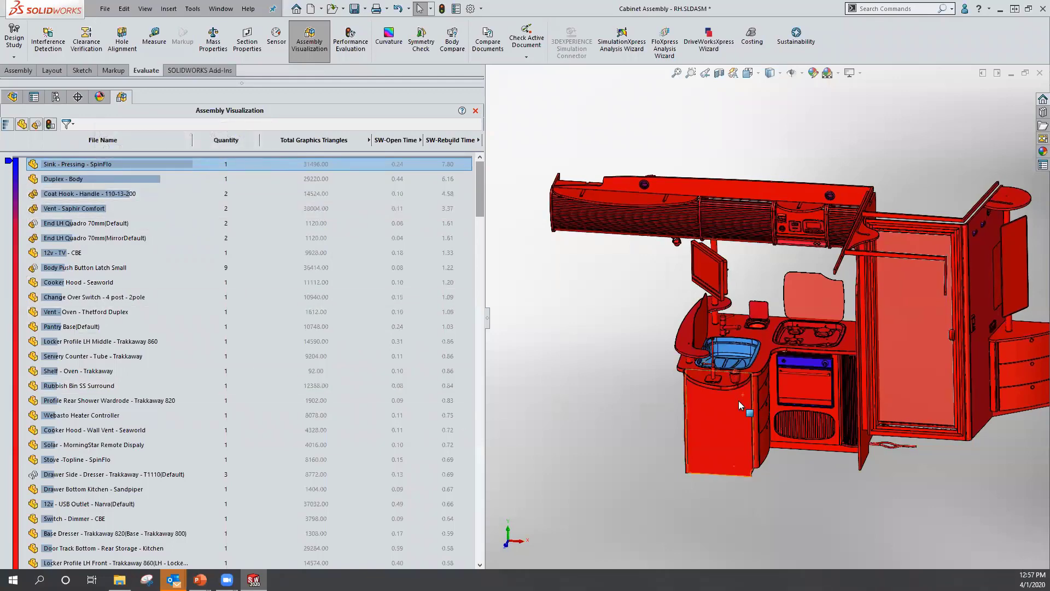
pyautogui.moveTo(738, 400); pyautogui.dragTo(739, 401, button='middle')
pyautogui.scroll(-6, 739, 400)
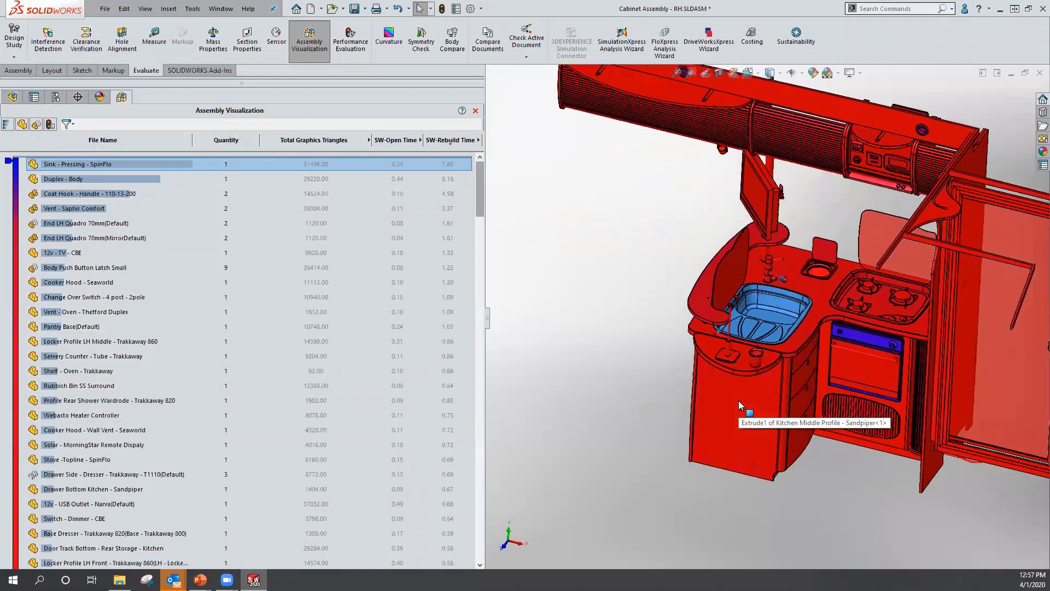
pyautogui.scroll(-5, 739, 400)
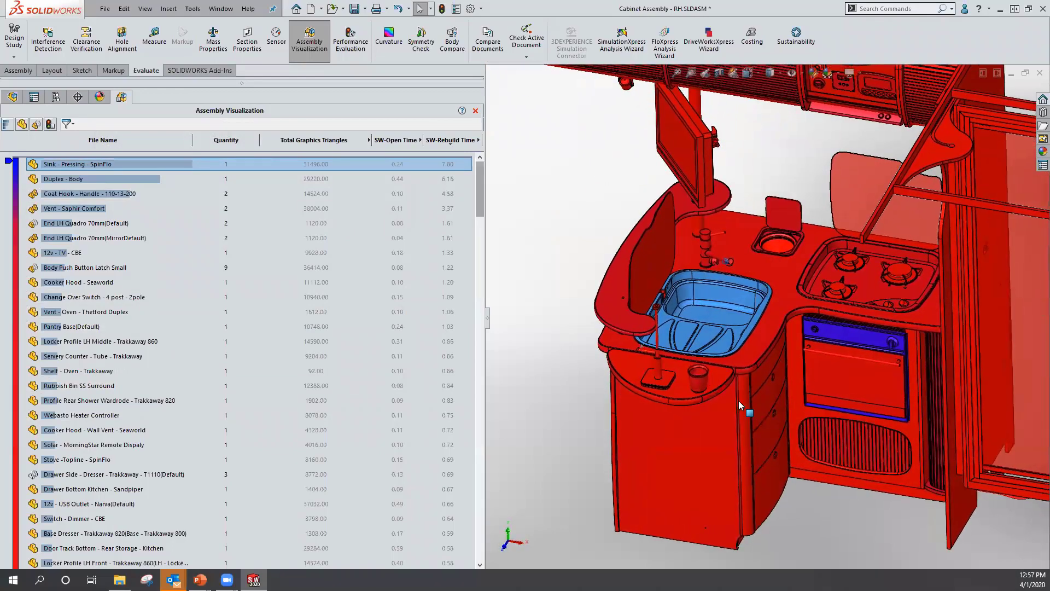
pyautogui.scroll(5, 739, 400)
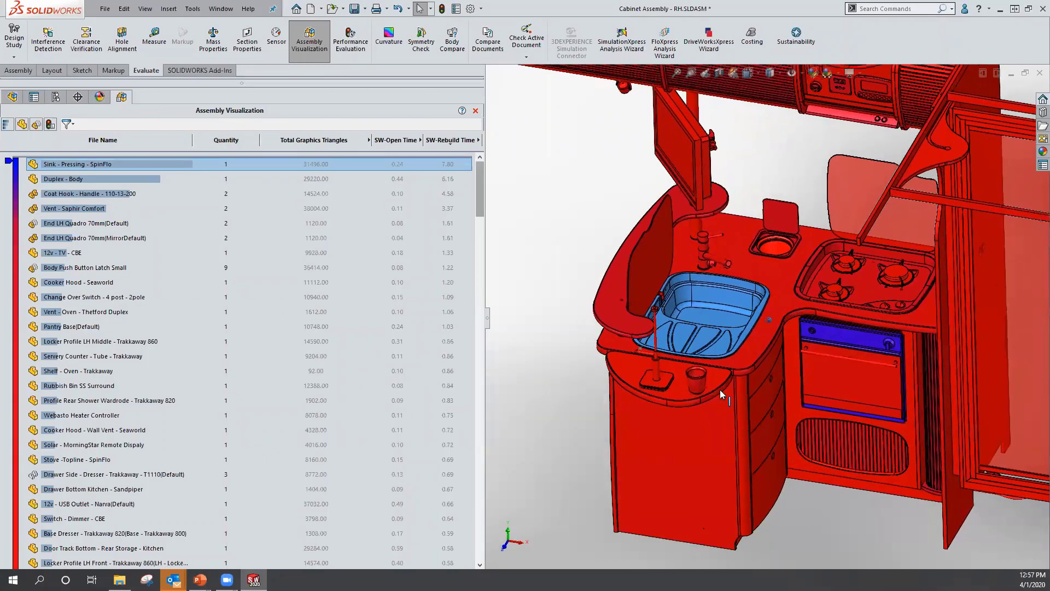
pyautogui.scroll(6, 716, 387)
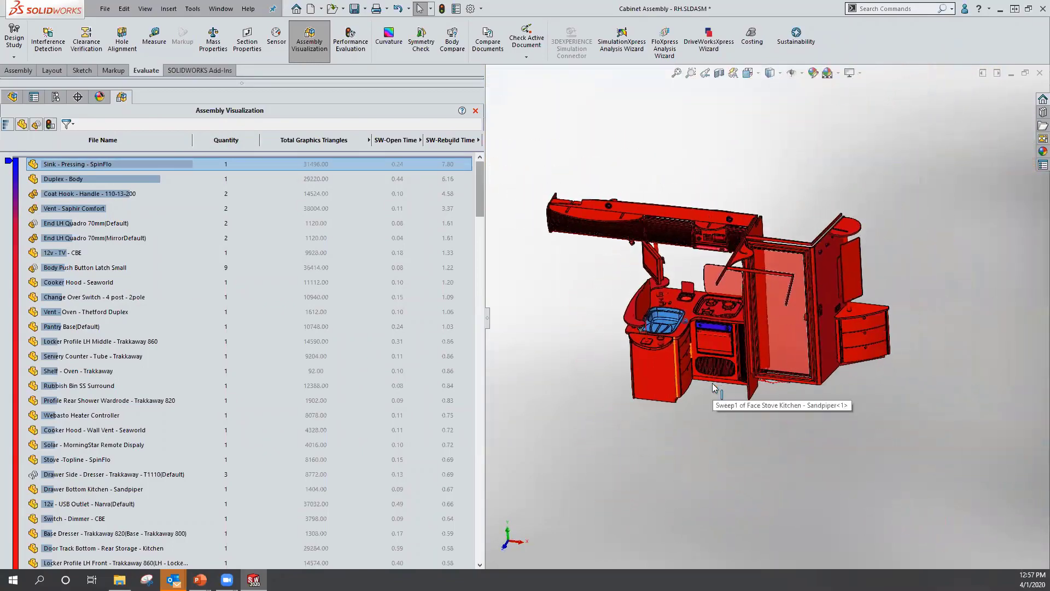
pyautogui.moveTo(713, 384); pyautogui.dragTo(594, 368, button='middle')
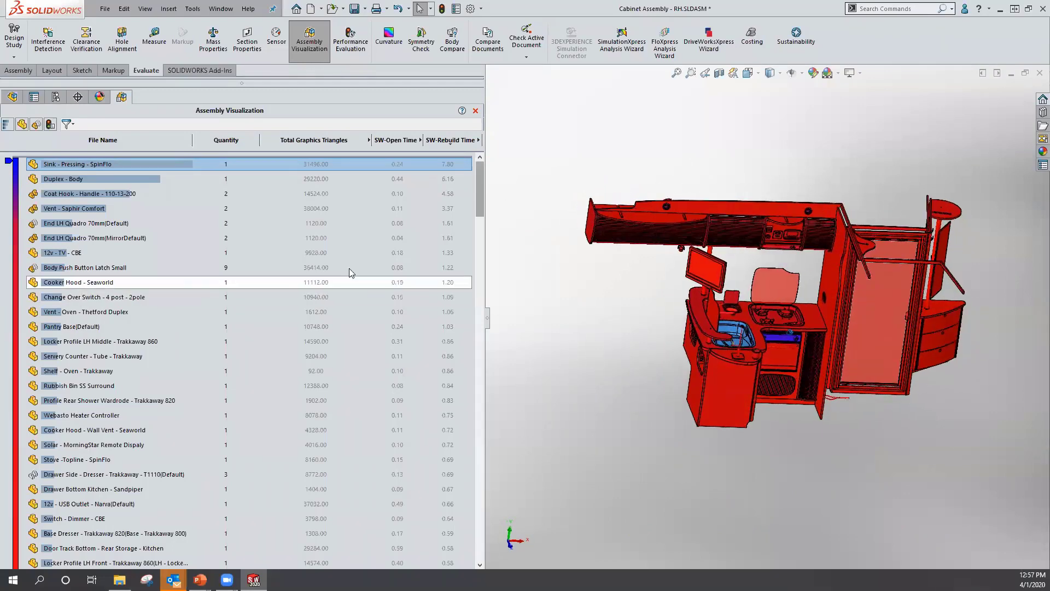
pyautogui.click(597, 325)
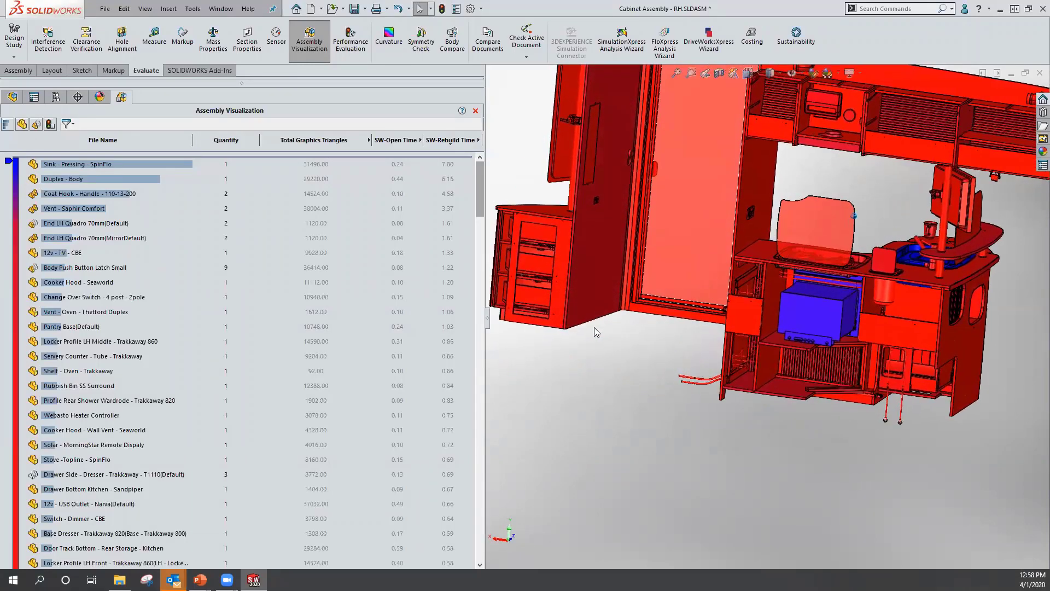
# Sort the components by Total Graphics Triangles, highest first, and open the Mug - Corelle - 6022450 part in its own window.
pyautogui.click(310, 144)
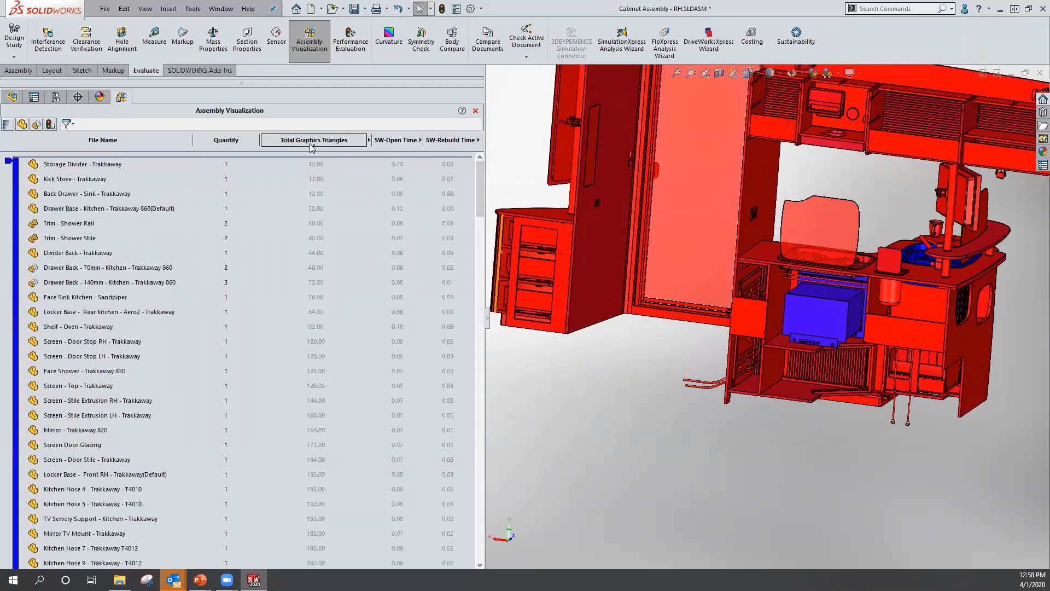
pyautogui.click(310, 144)
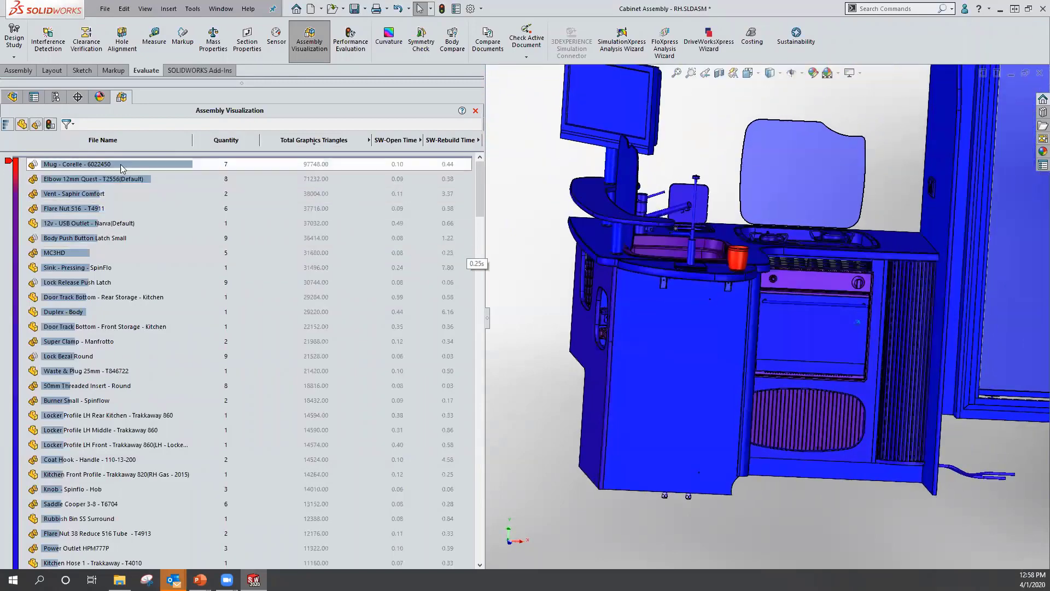
pyautogui.click(97, 164)
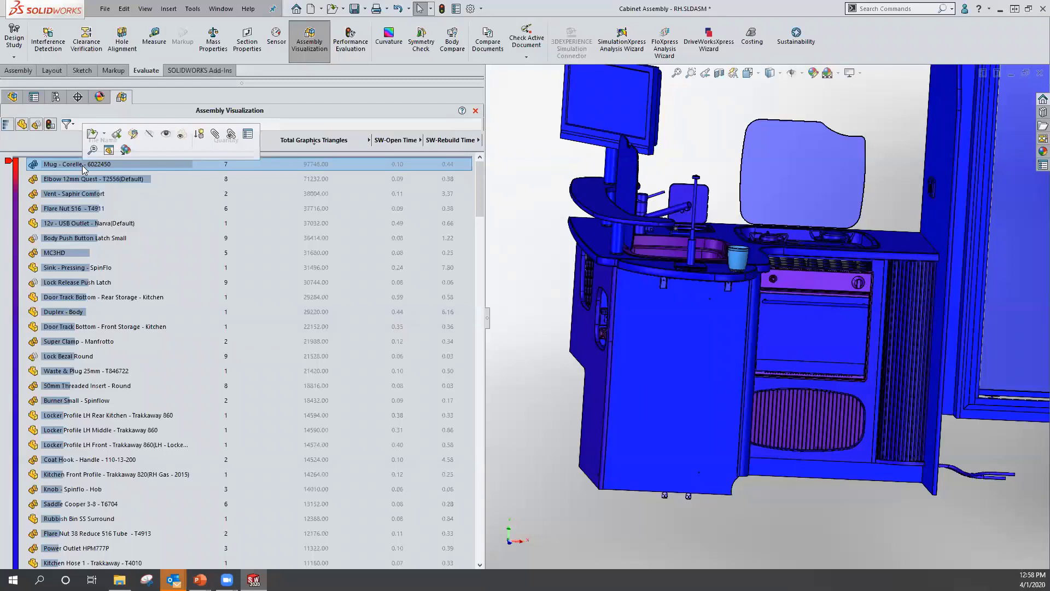
pyautogui.click(92, 135)
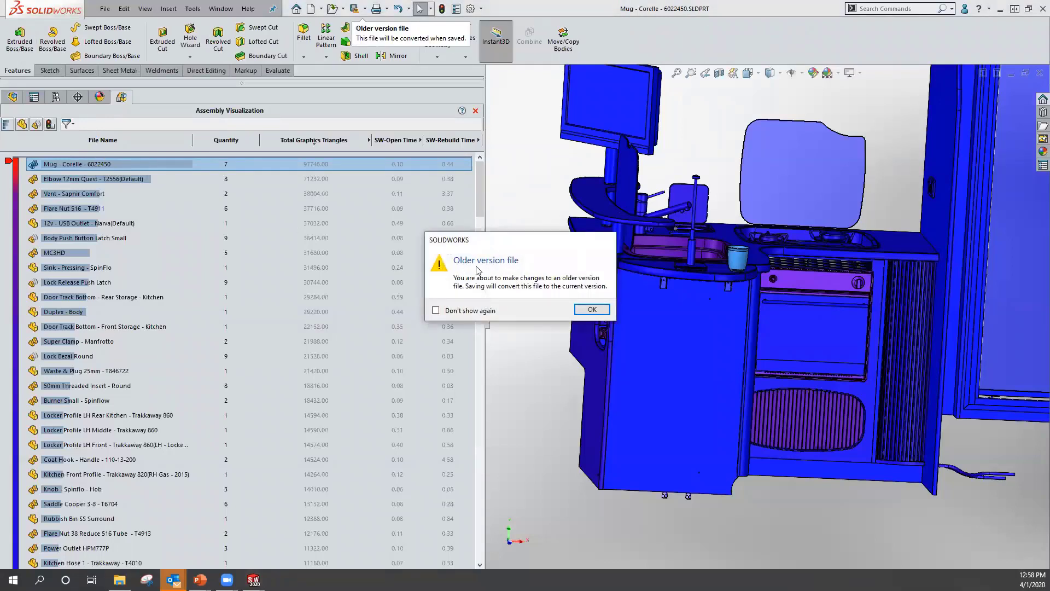
pyautogui.click(580, 310)
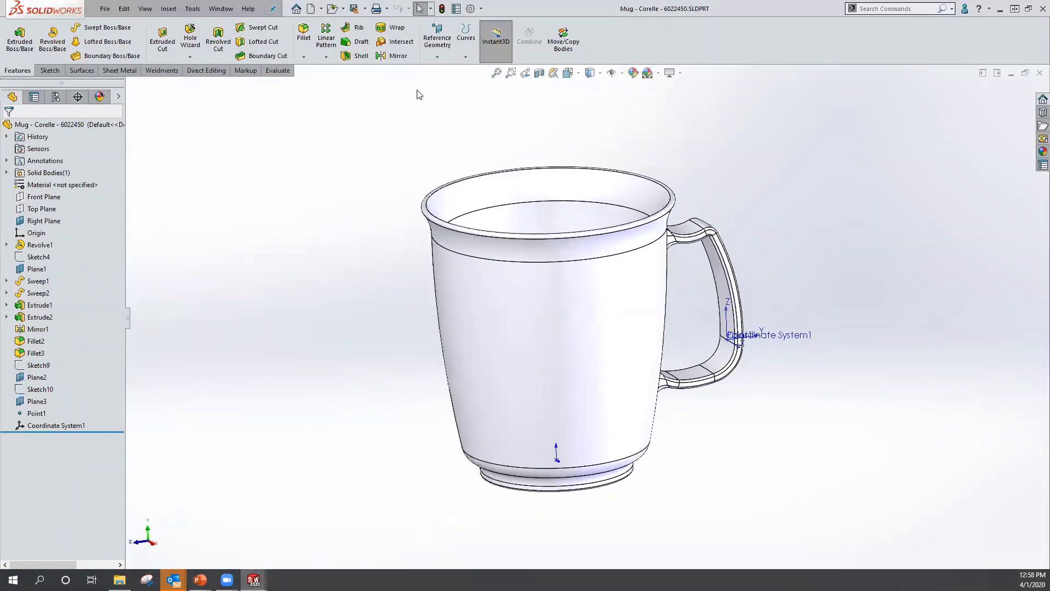
# Review the mug part's Image Quality settings in its document properties, and close the options without changing anything.
pyautogui.click(470, 10)
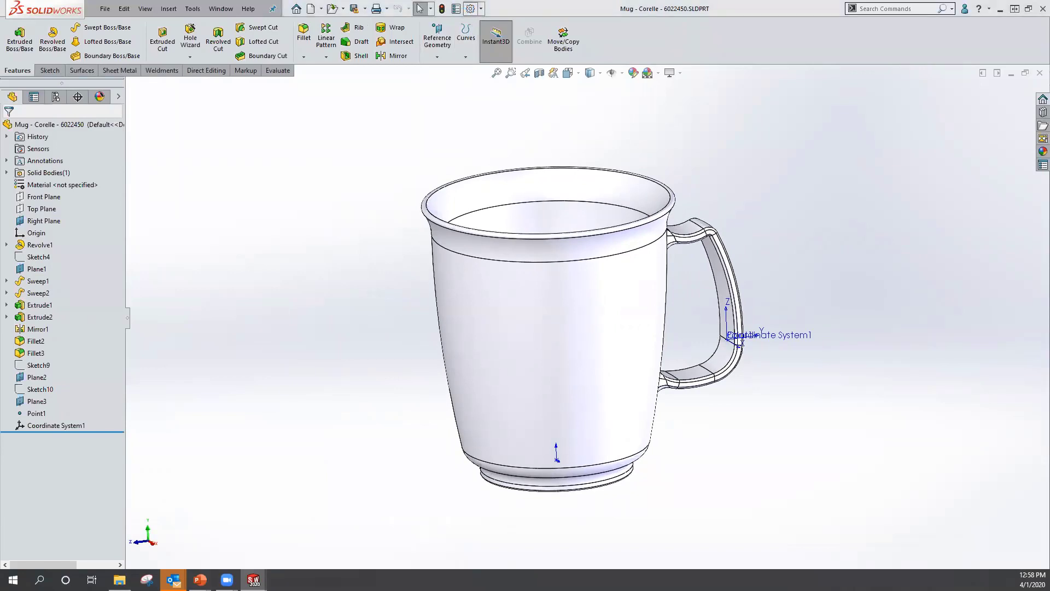
pyautogui.click(164, 65)
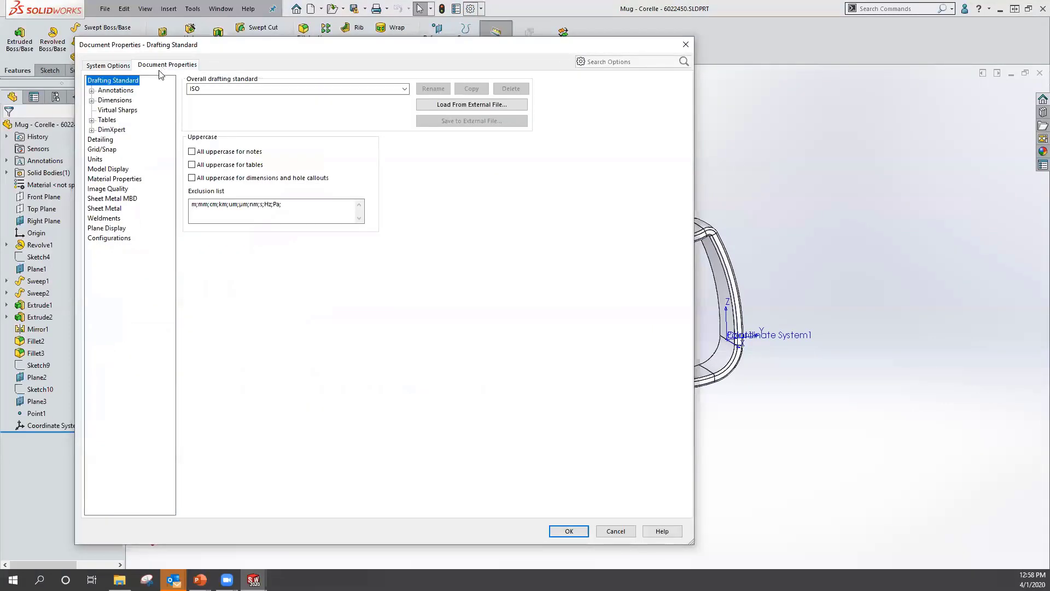
pyautogui.click(107, 188)
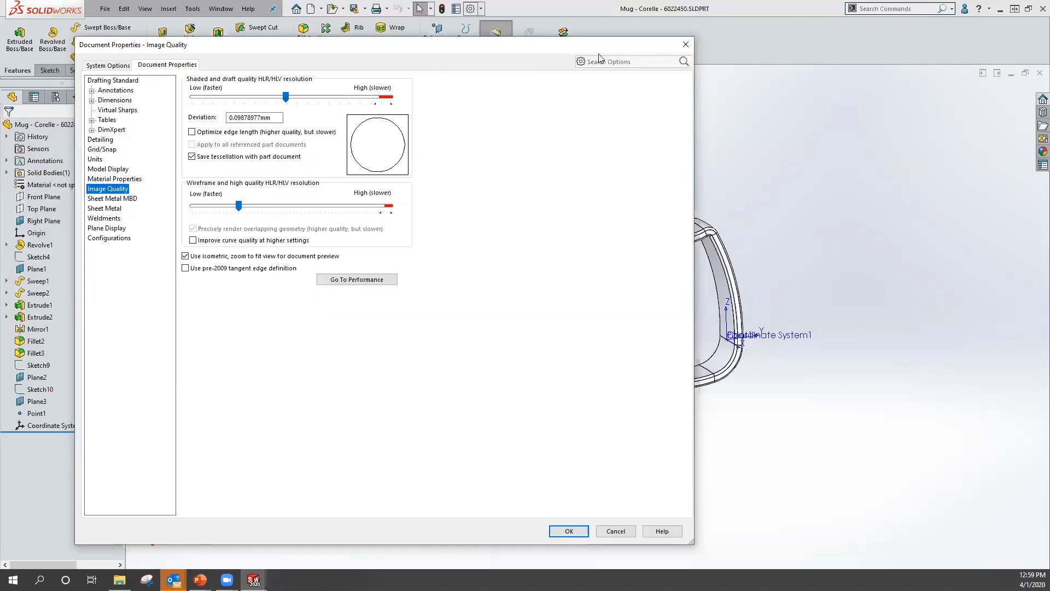
pyautogui.click(686, 45)
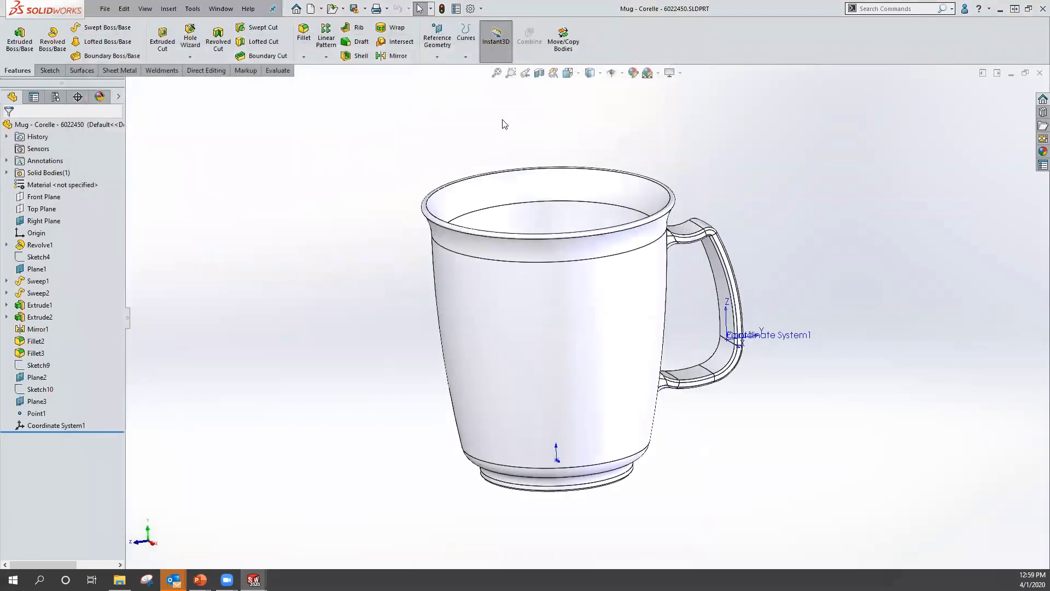
# Return to the Cabinet Assembly - RH document and show the whole cabinet in a trimetric view.
pyautogui.hotkey('ctrl', 'Tab')
pyautogui.hotkey('ctrl', 'Tab')
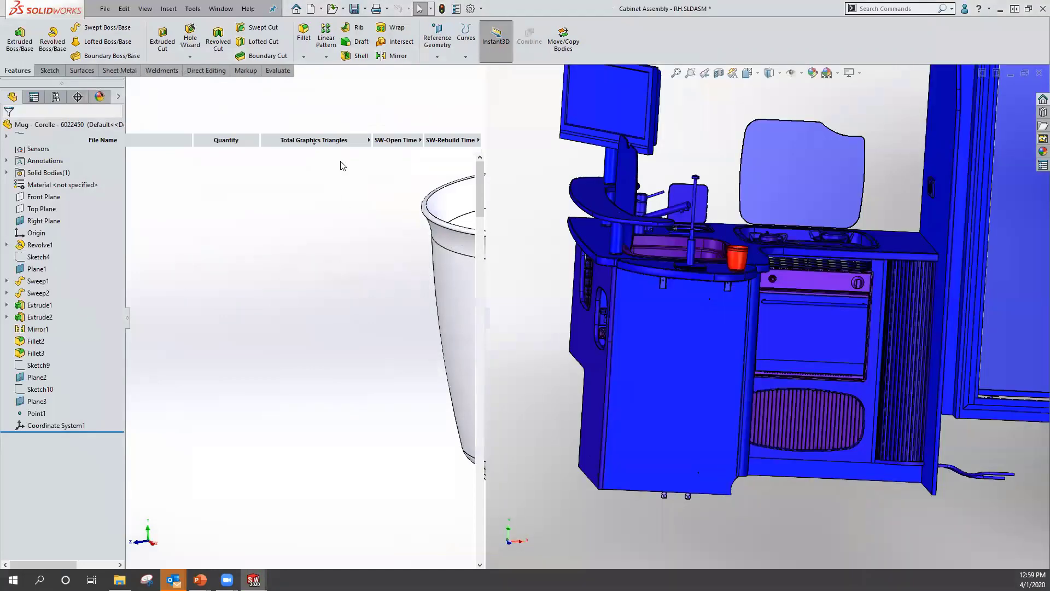
pyautogui.scroll(5, 595, 215)
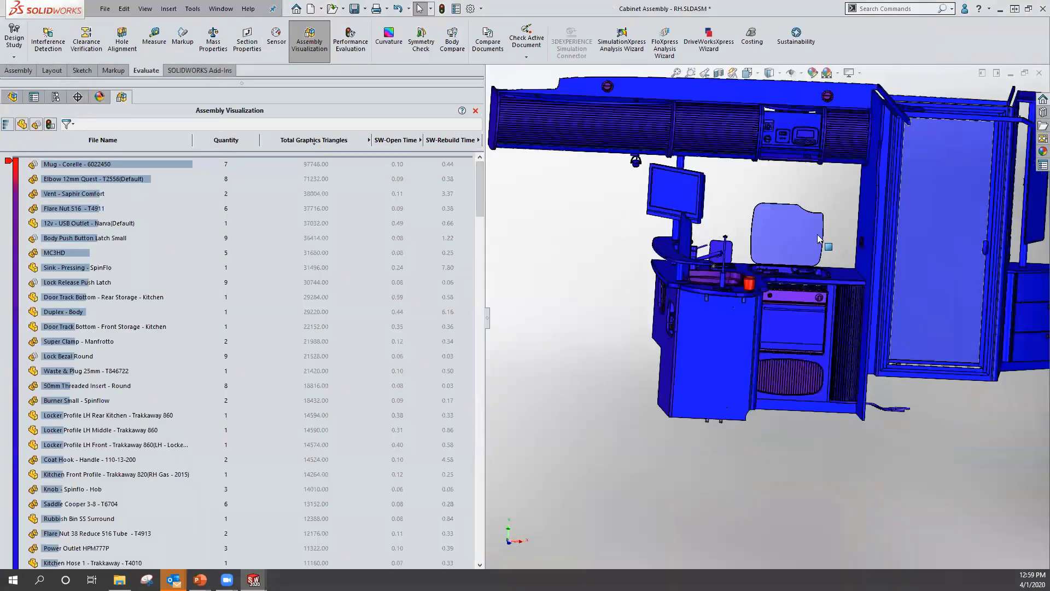
pyautogui.moveTo(572, 337); pyautogui.dragTo(598, 288, button='right')
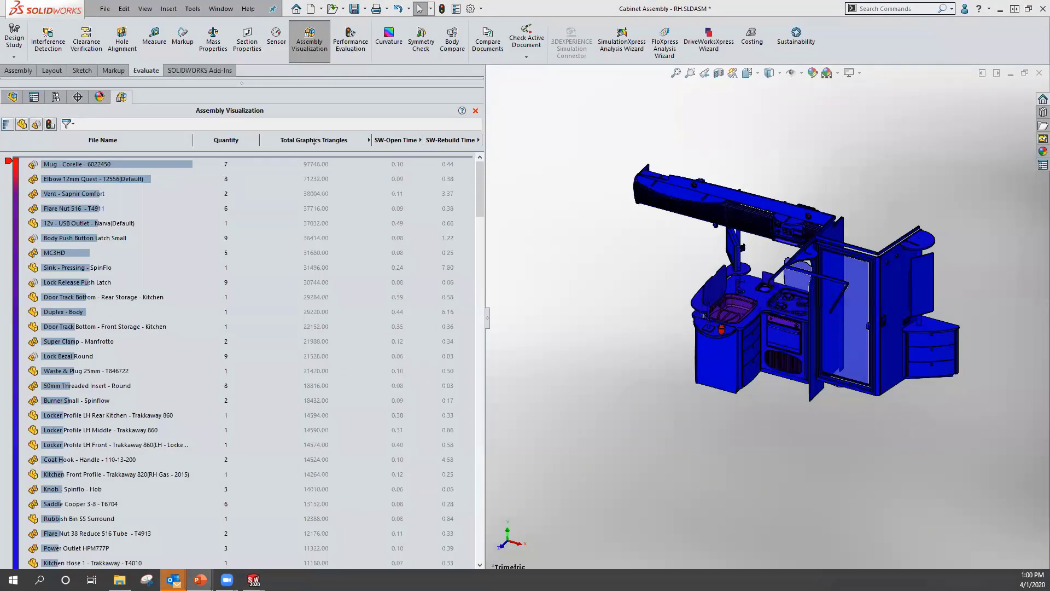
pyautogui.press('Right')
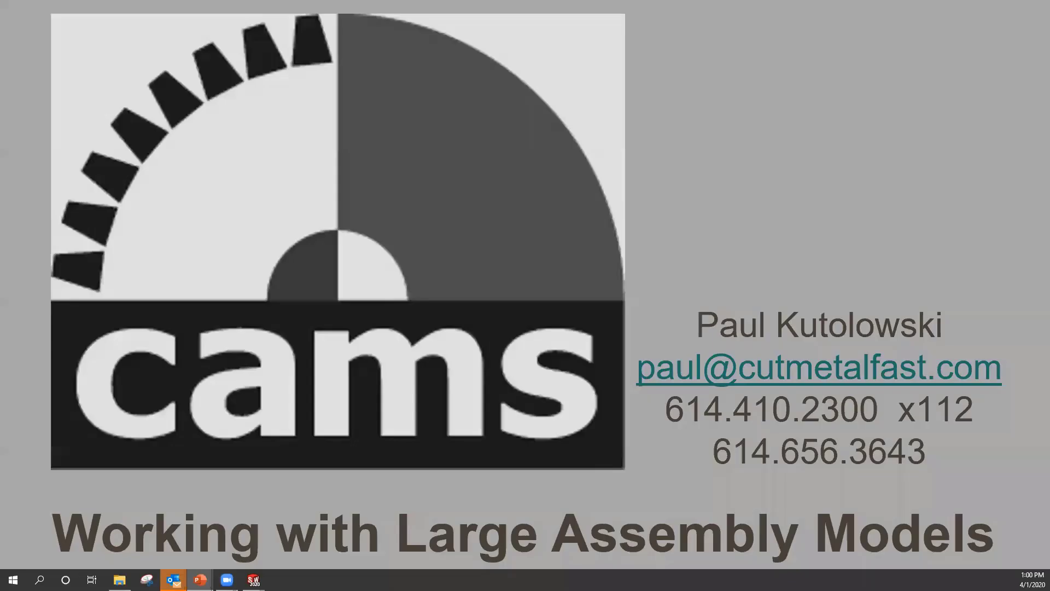
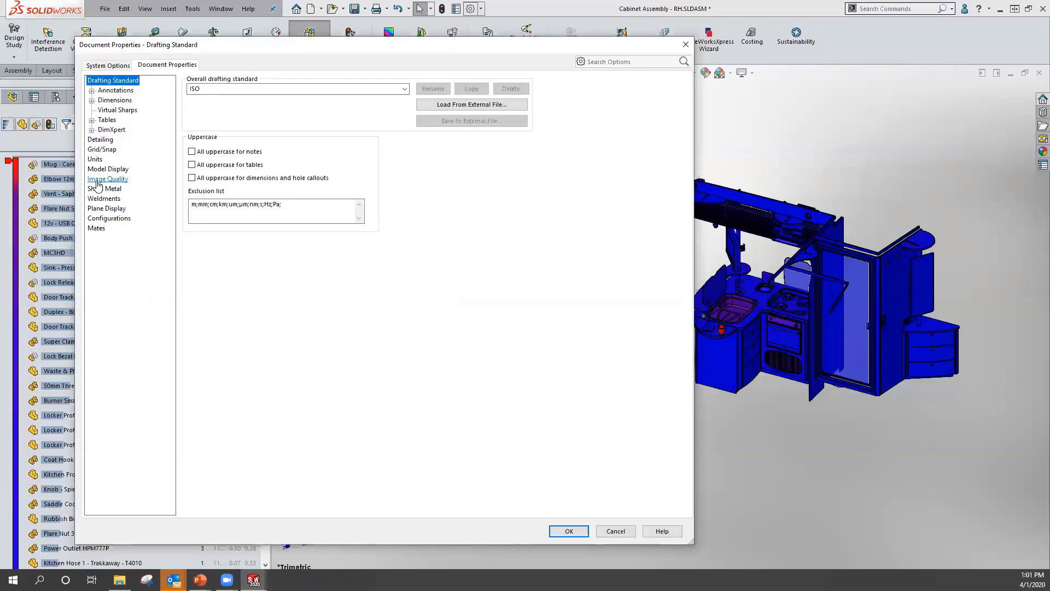
# Examine the Image Quality settings in the cabinet assembly's document properties.
pyautogui.click(107, 179)
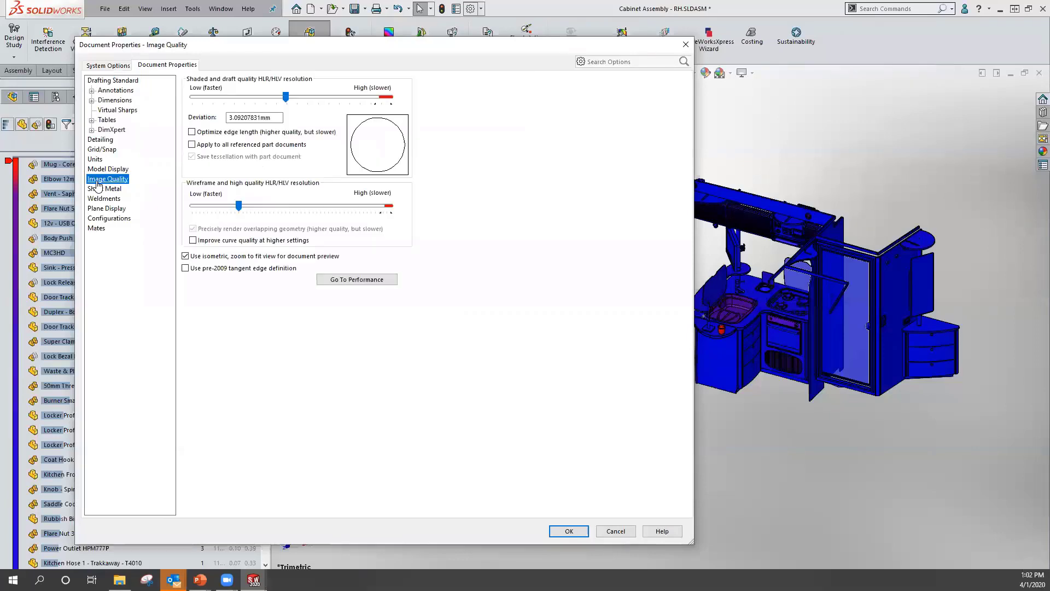